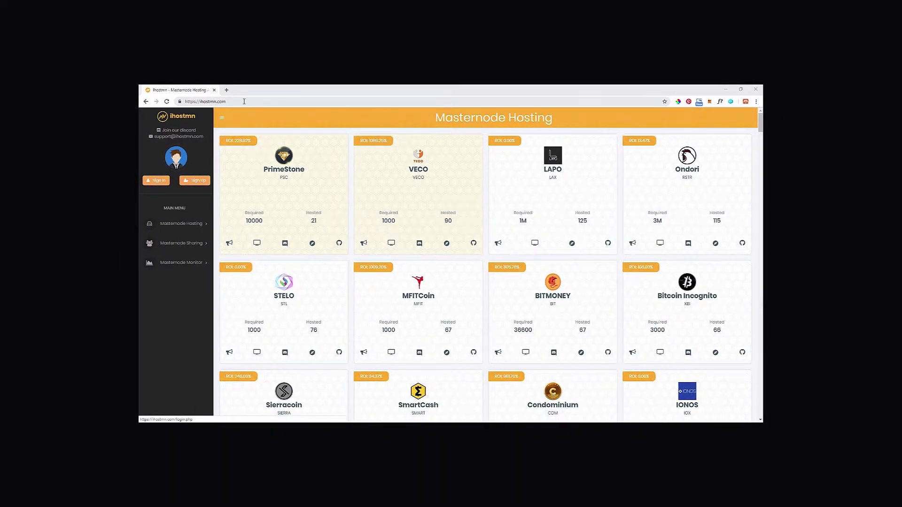
Open the ihostmn Sign Up page with the new-account registration form
left_click_drag(201, 102, 255, 102)
left_click(244, 115)
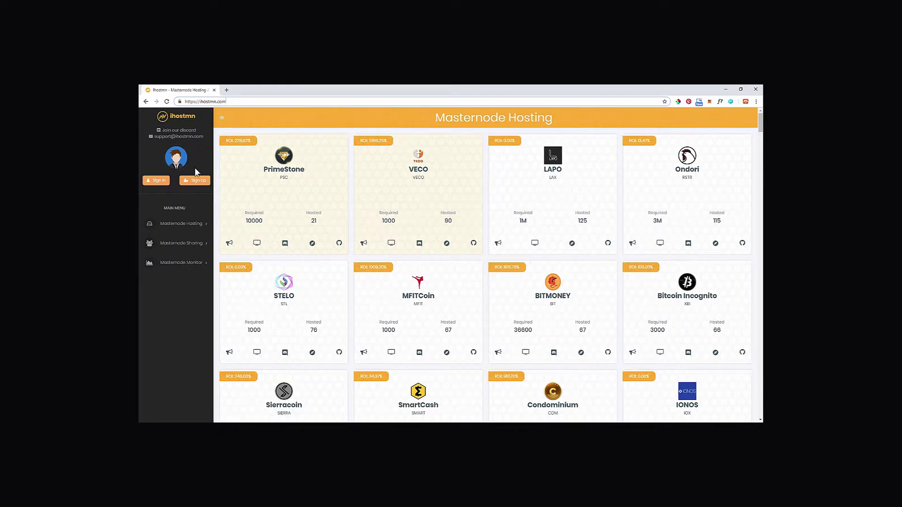
left_click(198, 184)
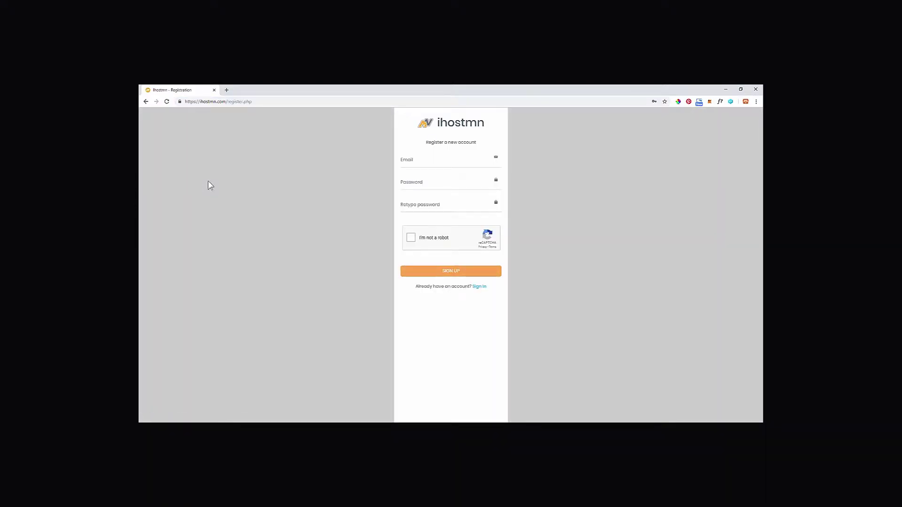
Register with the account email and a matching password twice, tick the robot check, and submit
left_click(422, 162)
key("Tab")
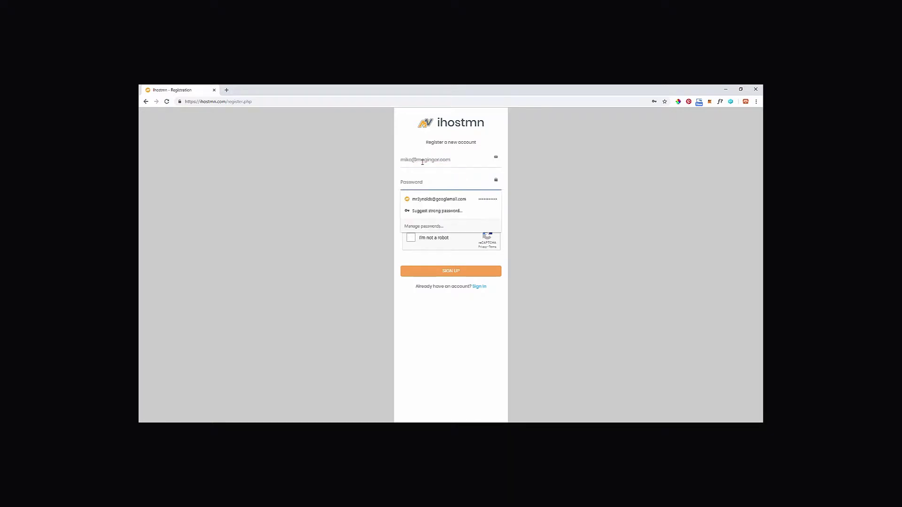
type("•••••••••••")
key("Tab")
type("•••••••••••")
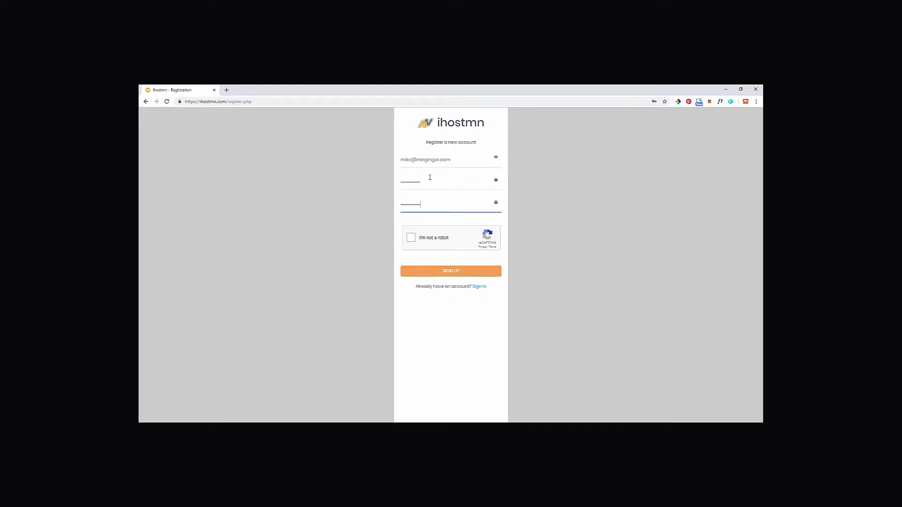
left_click(412, 238)
left_click(465, 273)
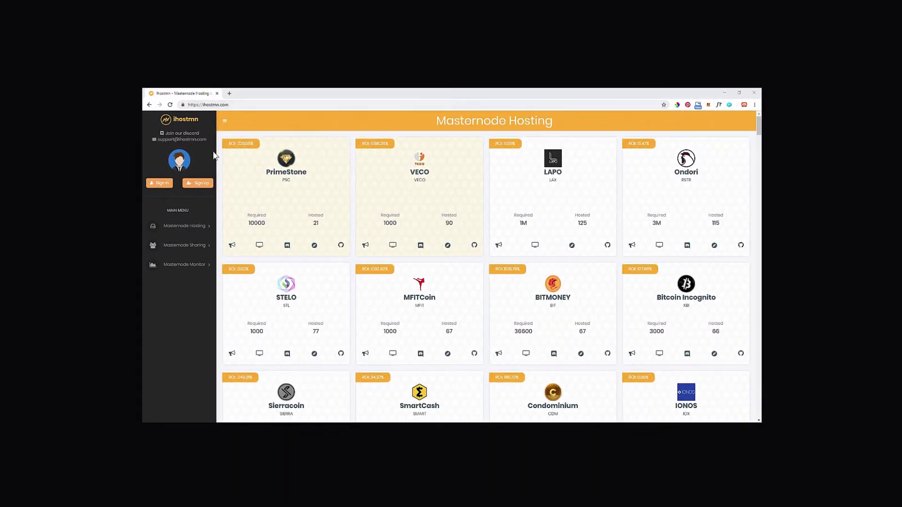
Request a password reset for the account email from the 'Forgot pwd?' page
left_click(170, 185)
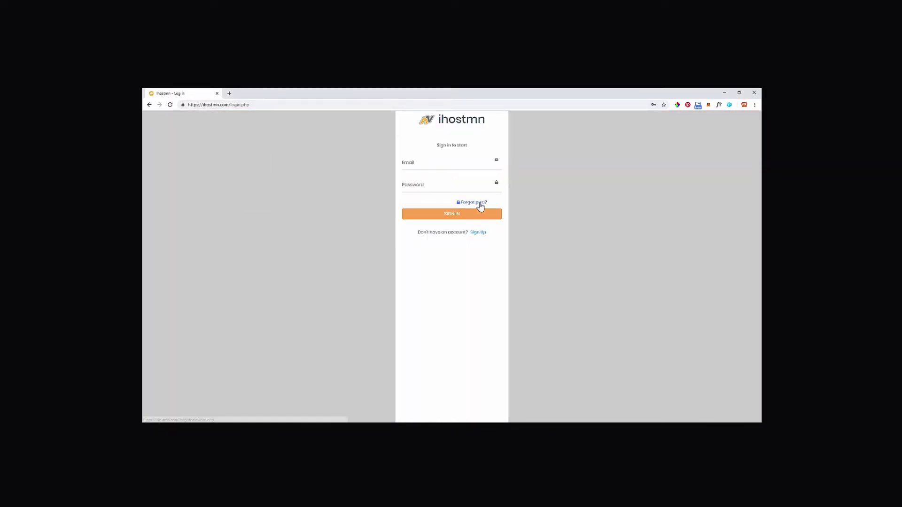
left_click(480, 206)
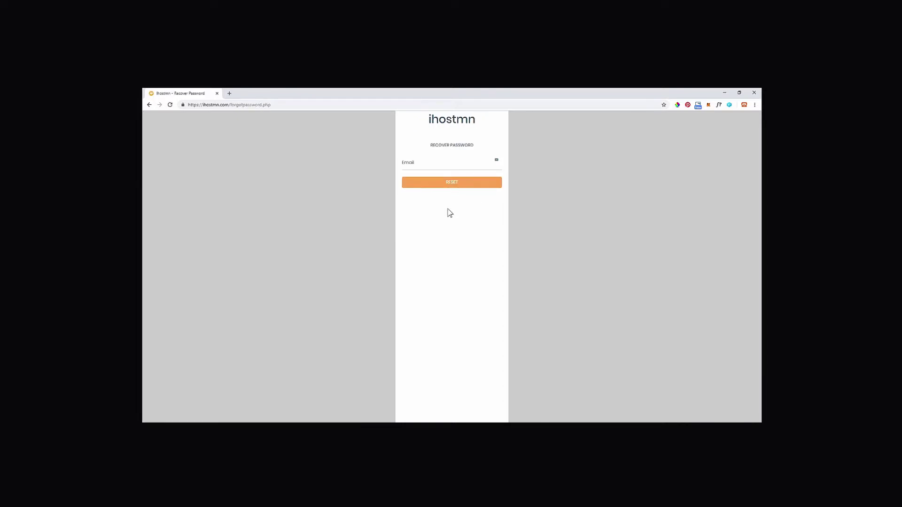
left_click(412, 163)
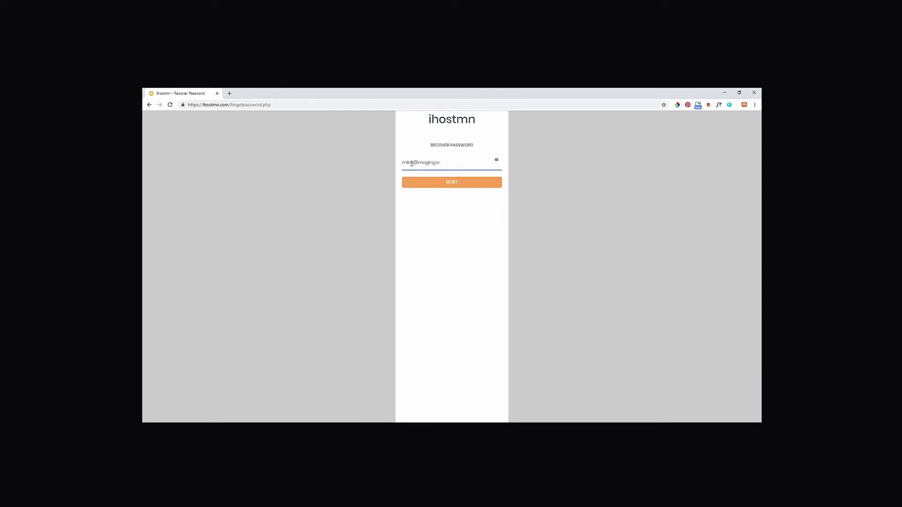
left_click(470, 188)
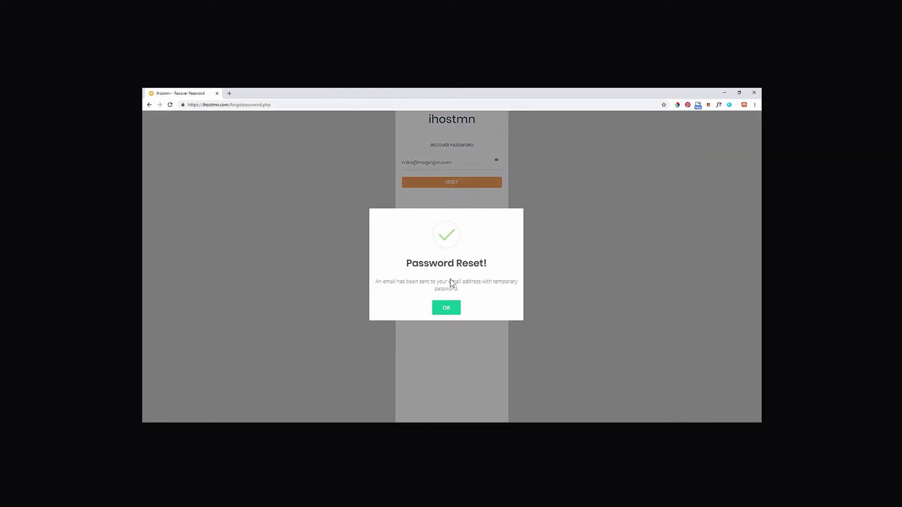
Dismiss the reset notice and sign in with the account email and pasted temporary password
left_click(452, 314)
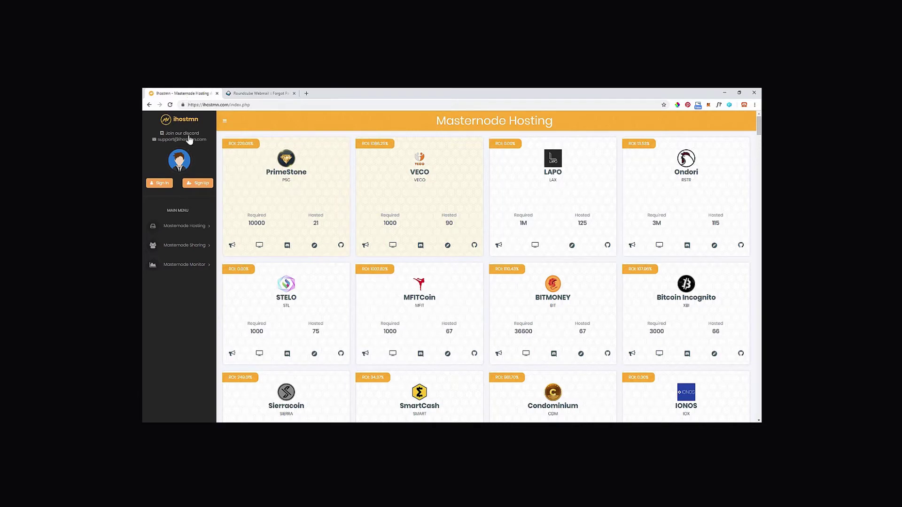
left_click(169, 184)
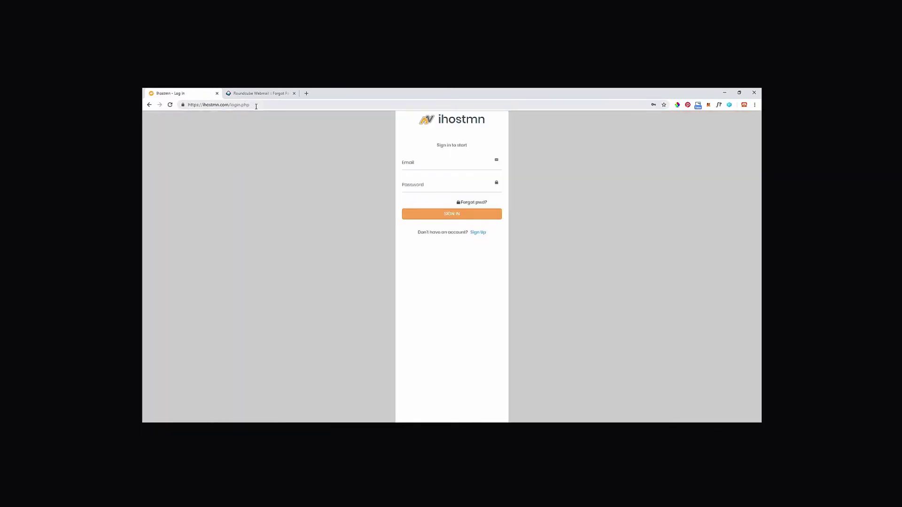
left_click(426, 163)
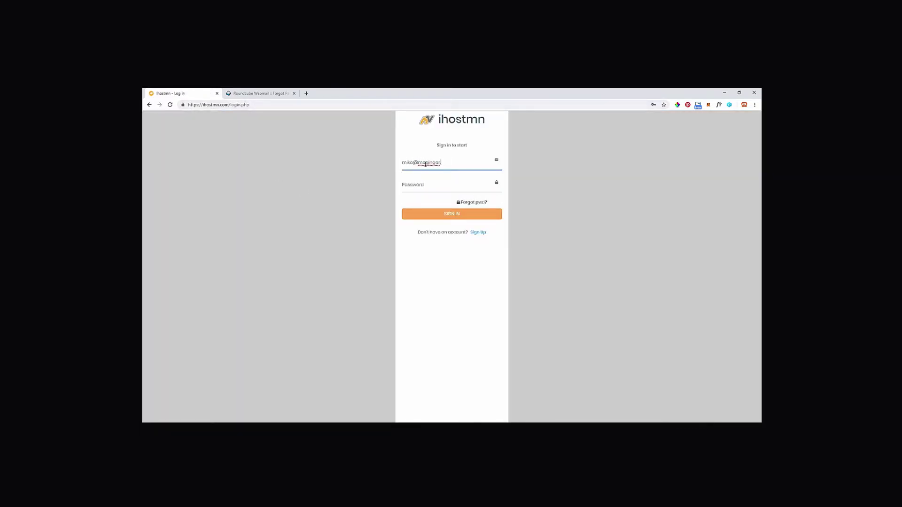
key("Tab")
key("ctrl+v")
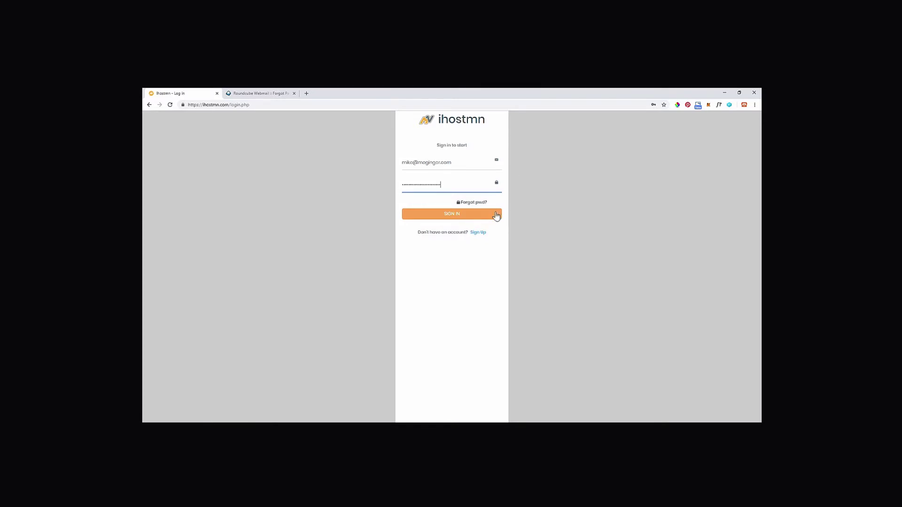
left_click(494, 217)
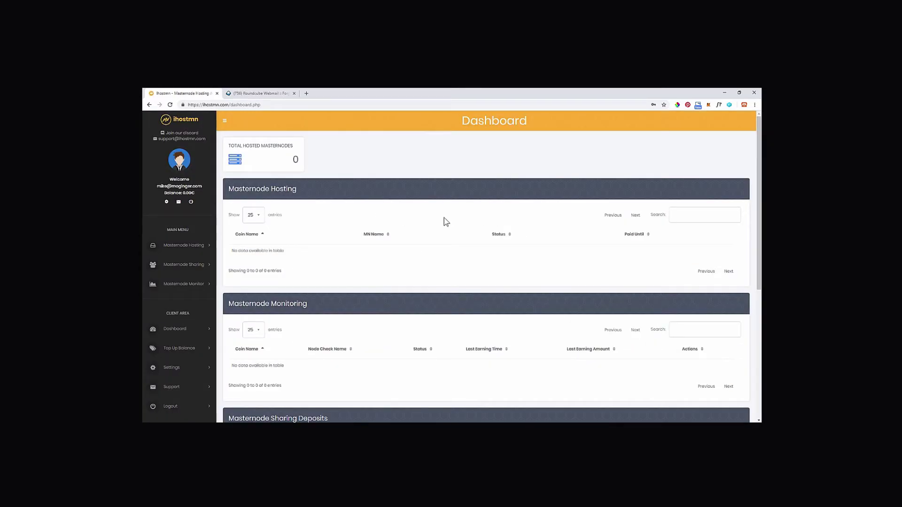
In Settings, replace the pasted temporary password with a new password entered twice, and confirm
left_click(166, 203)
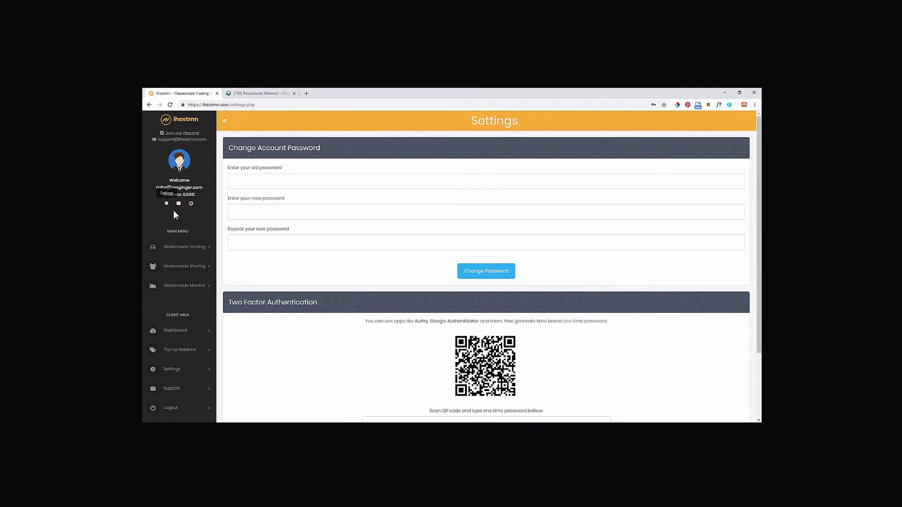
left_click(297, 181)
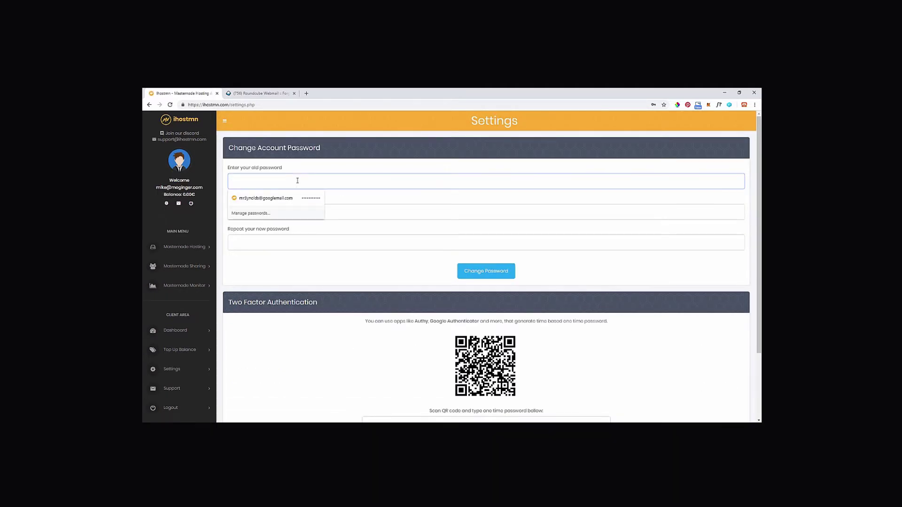
key("ctrl+v")
left_click(291, 215)
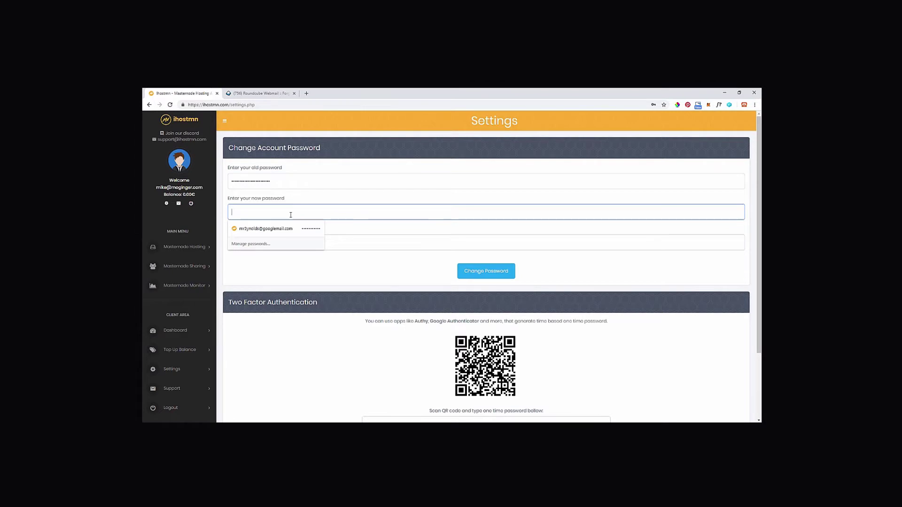
type("•••••••••••")
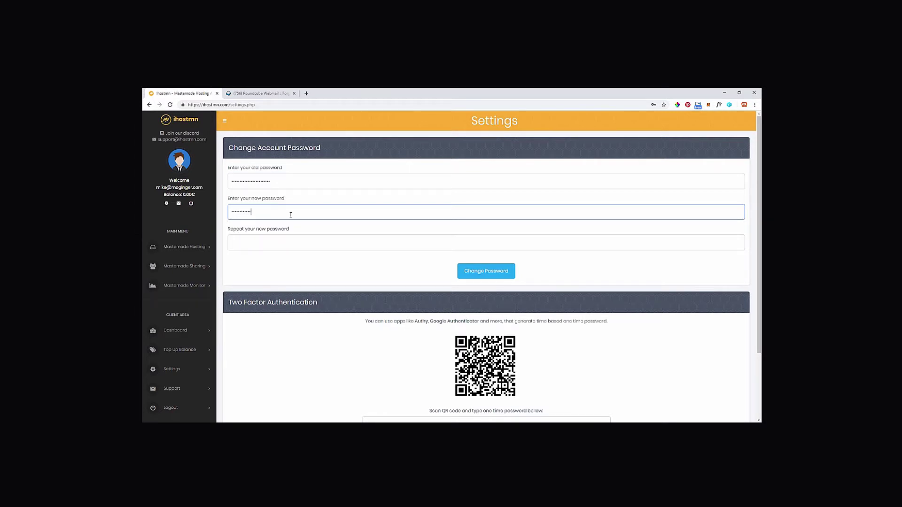
key("Tab")
type("•••••••••••")
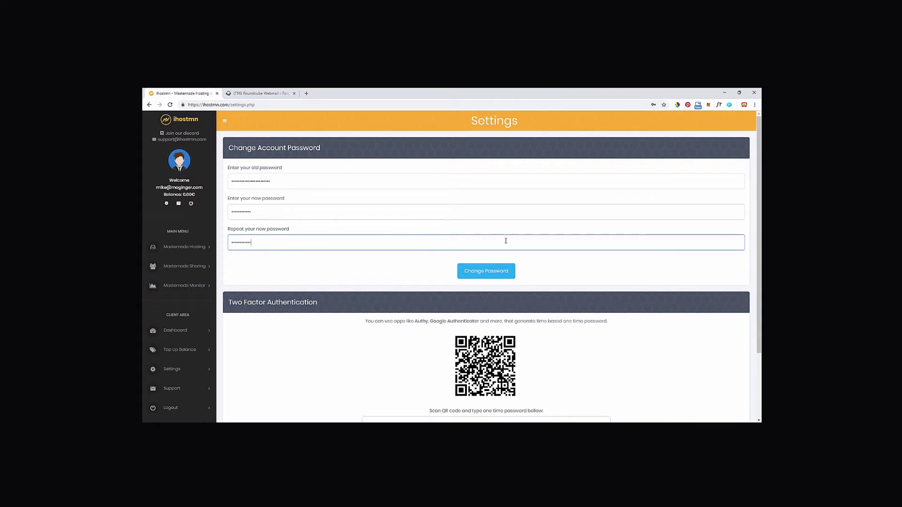
left_click(512, 279)
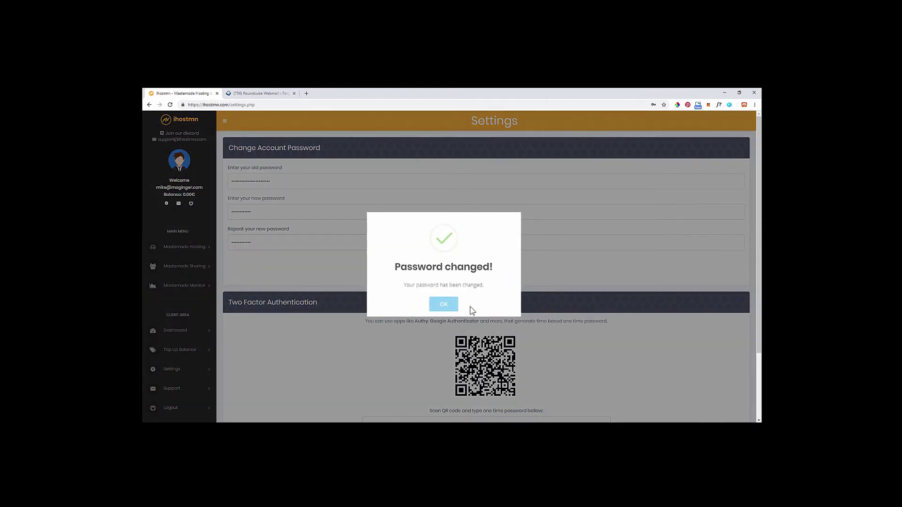
left_click(450, 308)
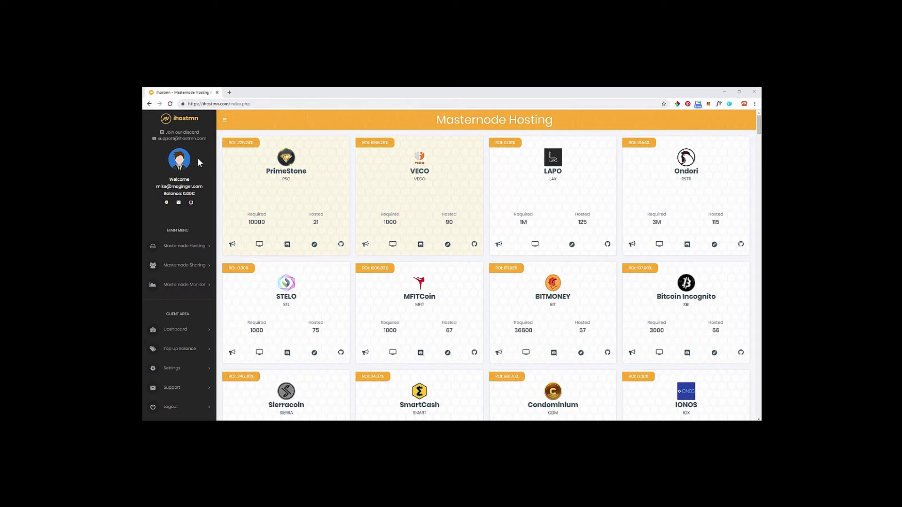
left_click(166, 203)
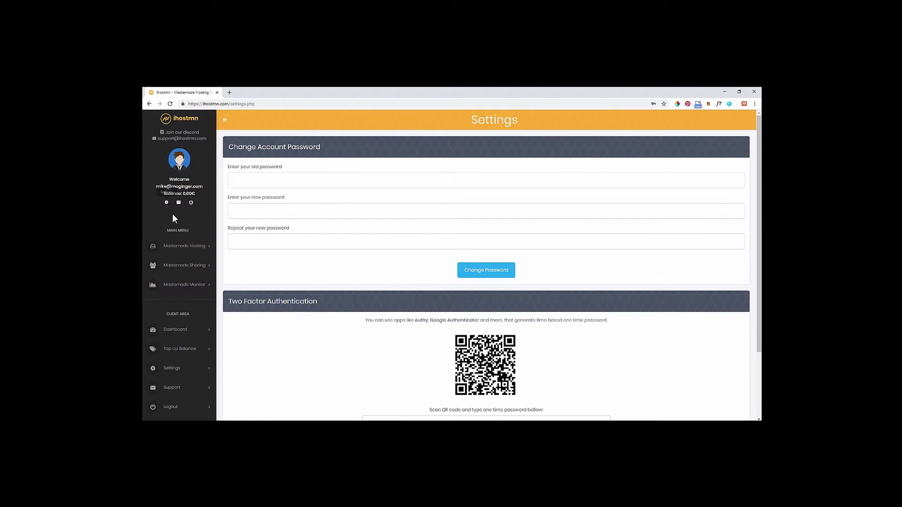
Copy the secret code and verify the authenticator's one-time code to enable two-factor authentication
scroll(295, 324, "down", 2)
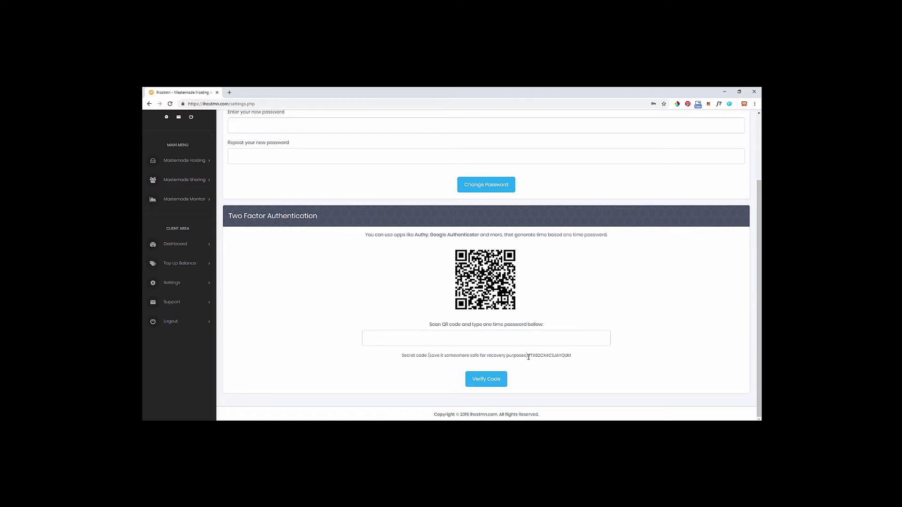
left_click_drag(528, 357, 577, 361)
left_click(513, 339)
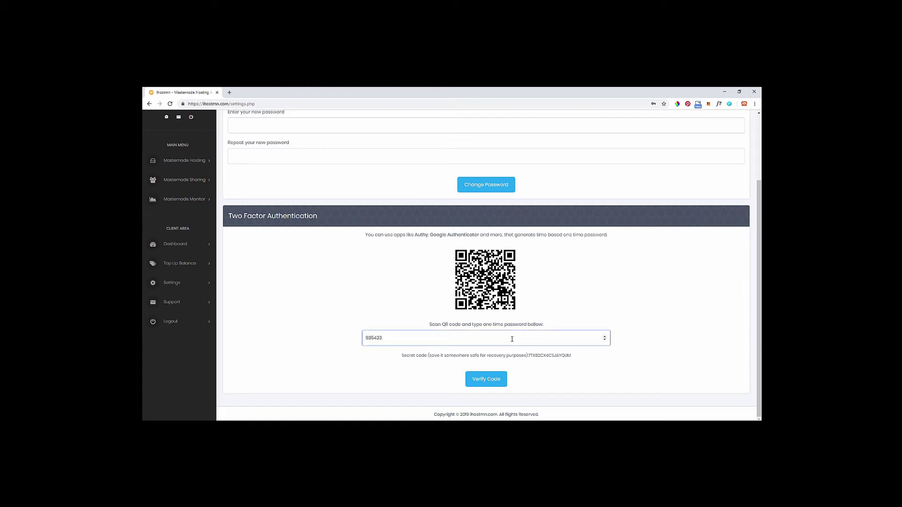
left_click(489, 382)
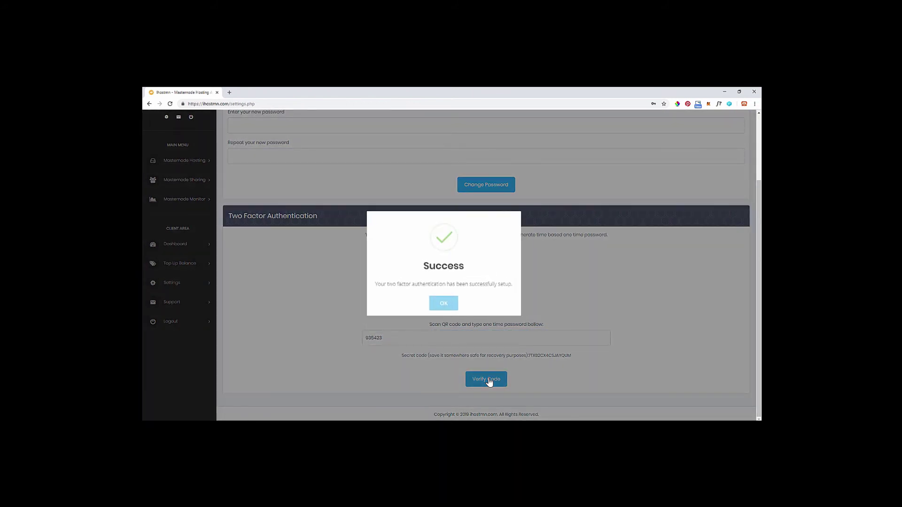
left_click(443, 306)
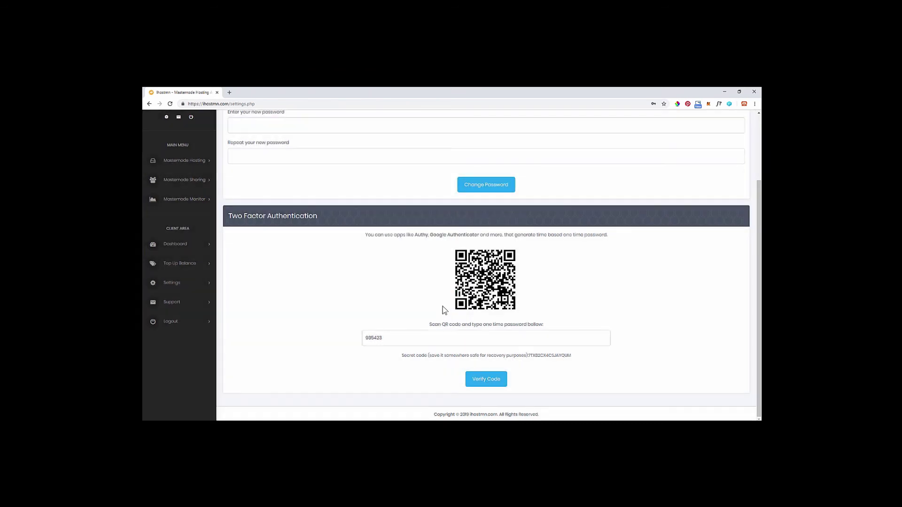
Sign in with the account email and the new password
left_click(191, 199)
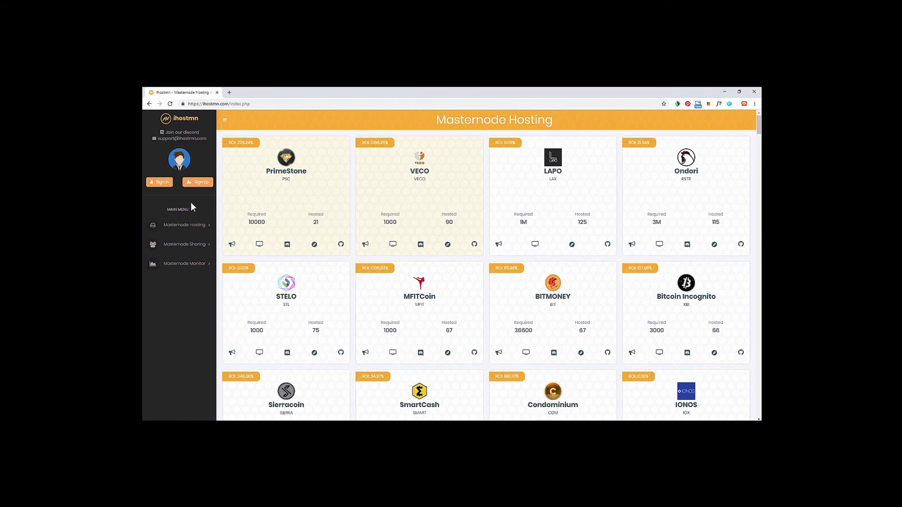
left_click(169, 185)
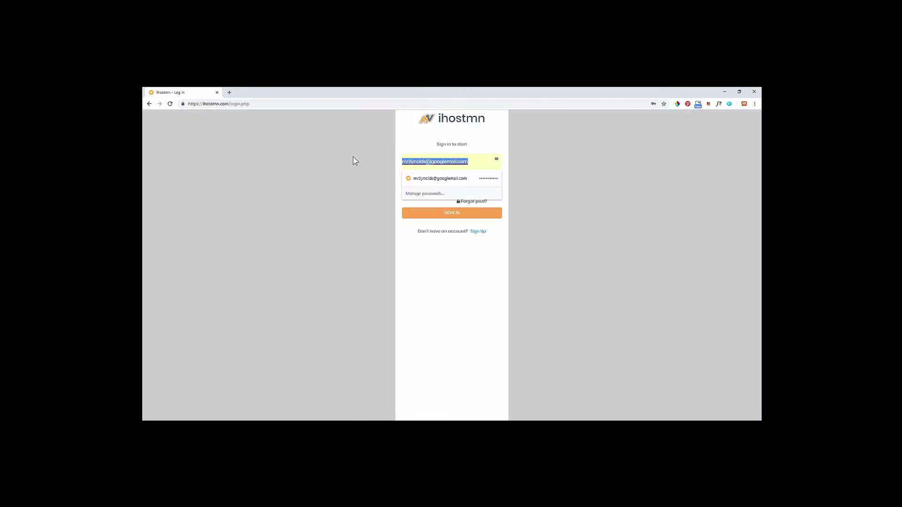
key("BackSpace")
left_click(427, 182)
type("password")
left_click(478, 213)
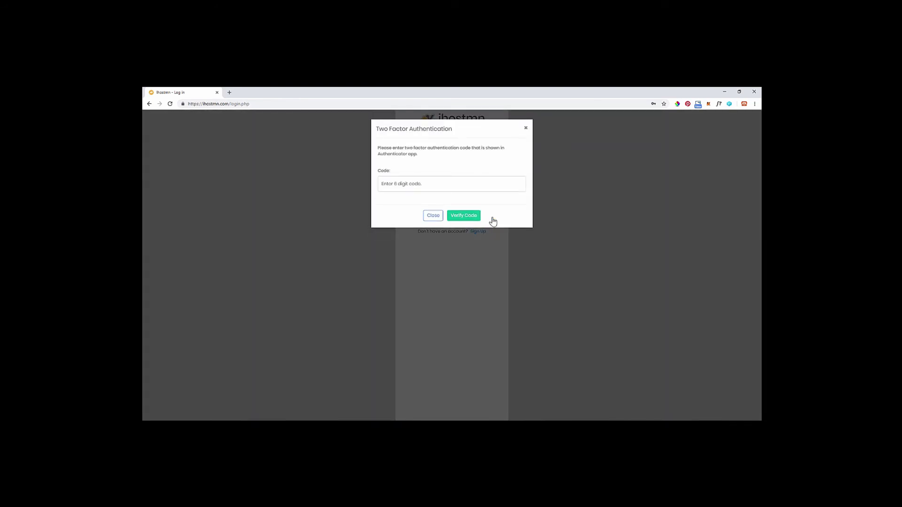
Enter the six-digit authenticator code and verify it to reach the Dashboard
left_click(483, 182)
left_click(471, 217)
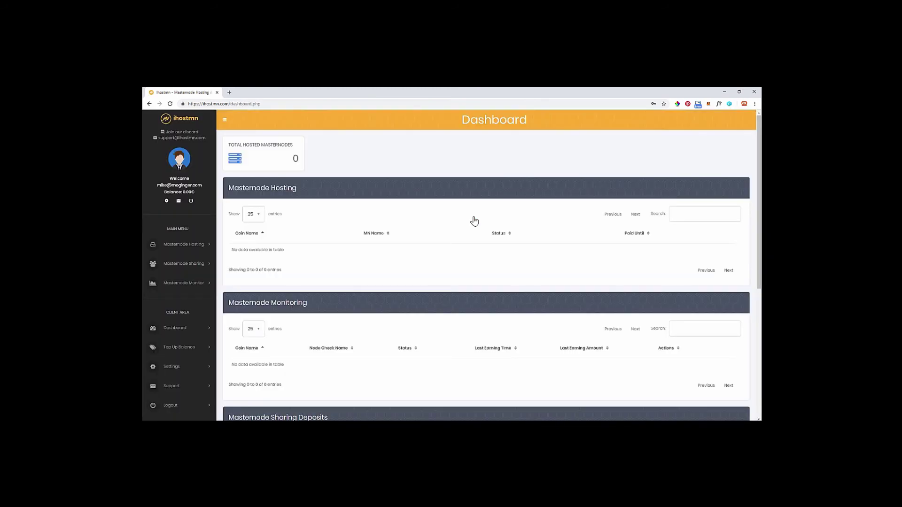